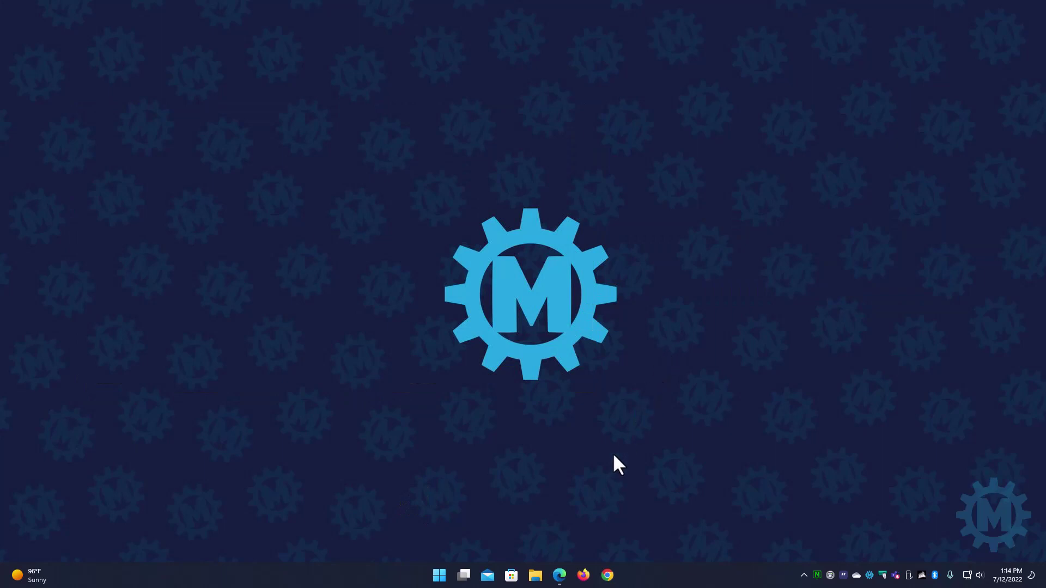
# - Bring Edge forward and load mavremote.com, correcting the mistyped address first
pyautogui.click(559, 575)
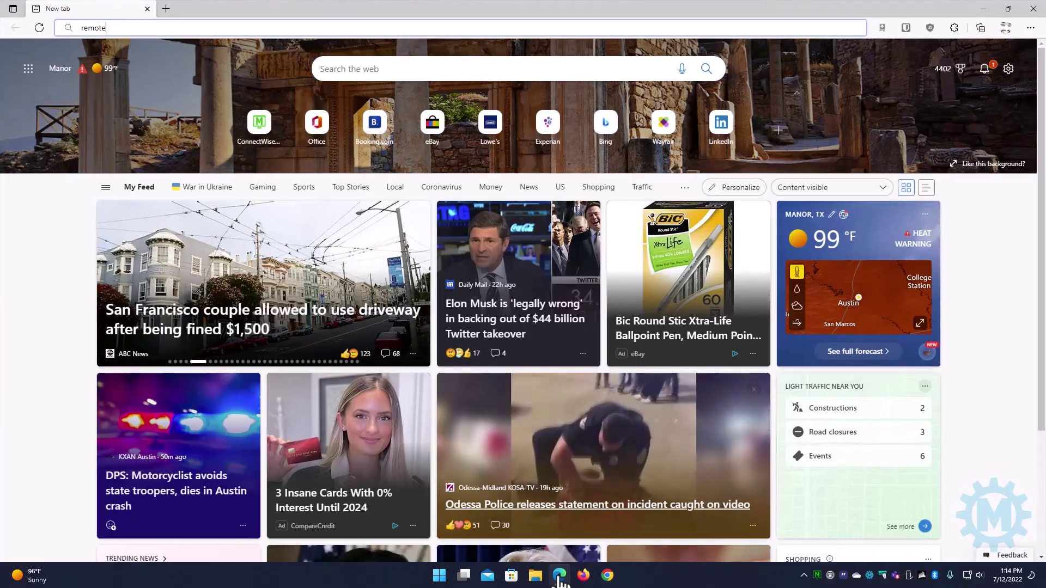
pyautogui.click(120, 28)
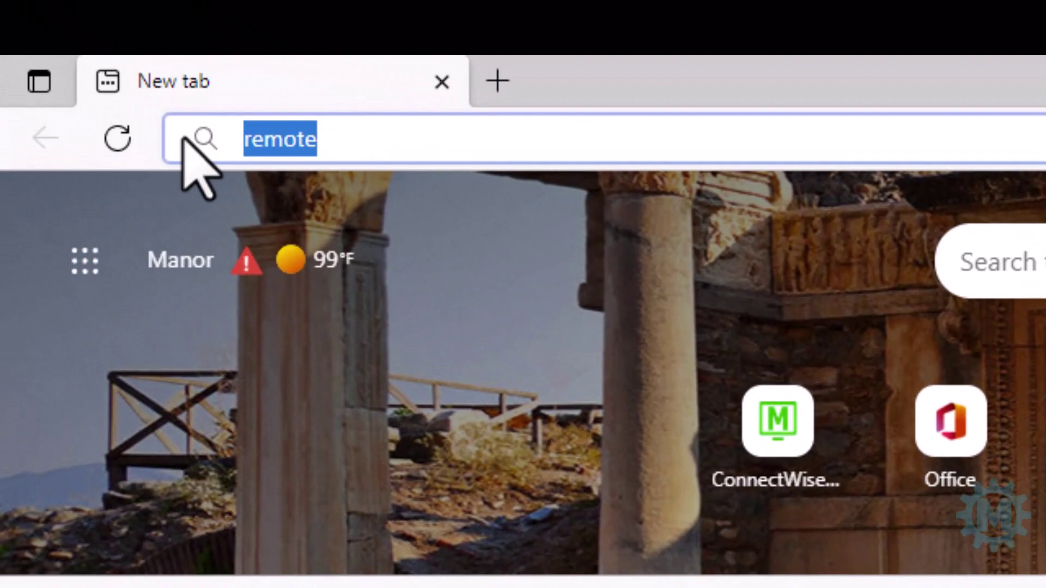
pyautogui.write('mavremote.cvo')
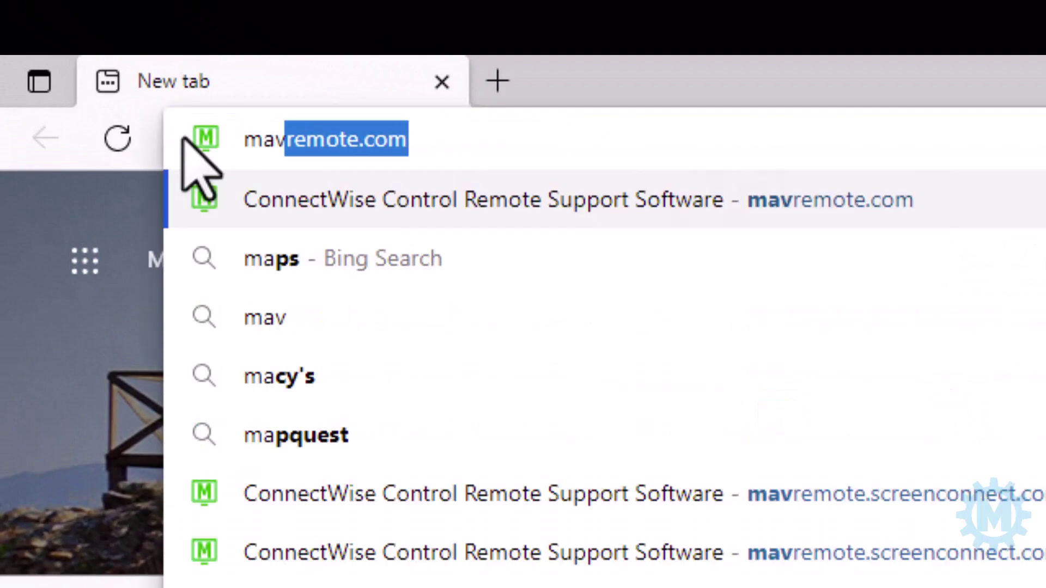
pyautogui.press('BackSpace')
pyautogui.press('BackSpace')
pyautogui.write('om')
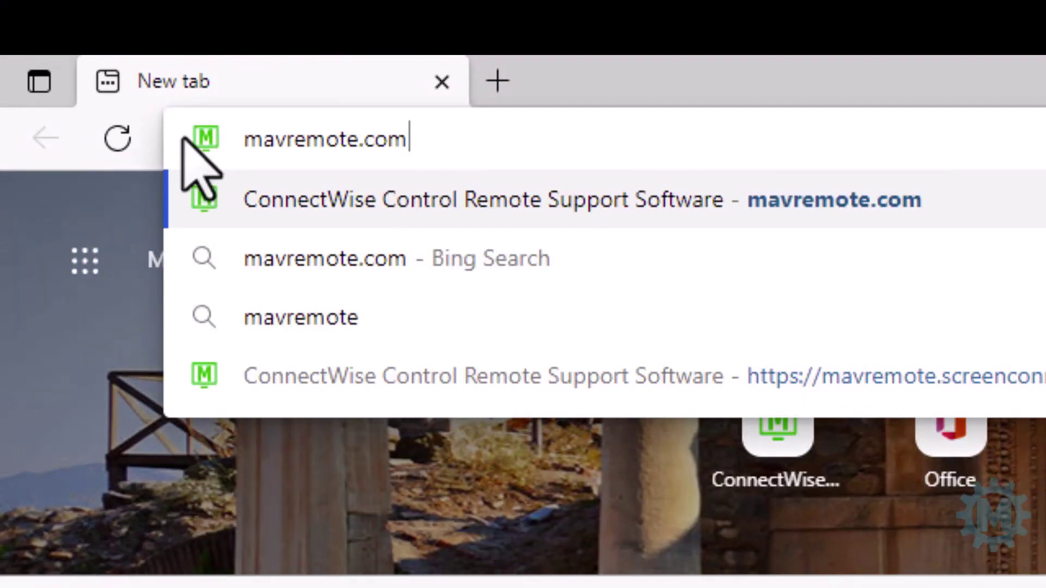
pyautogui.press('Return')
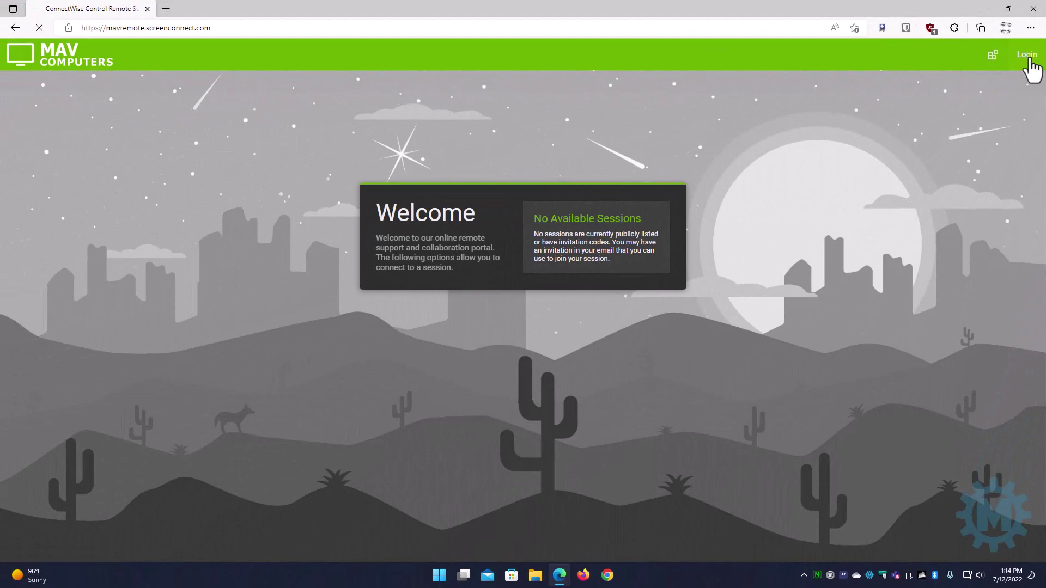
# - Submit the login form with the pasted account username and the account password
pyautogui.click(975, 124)
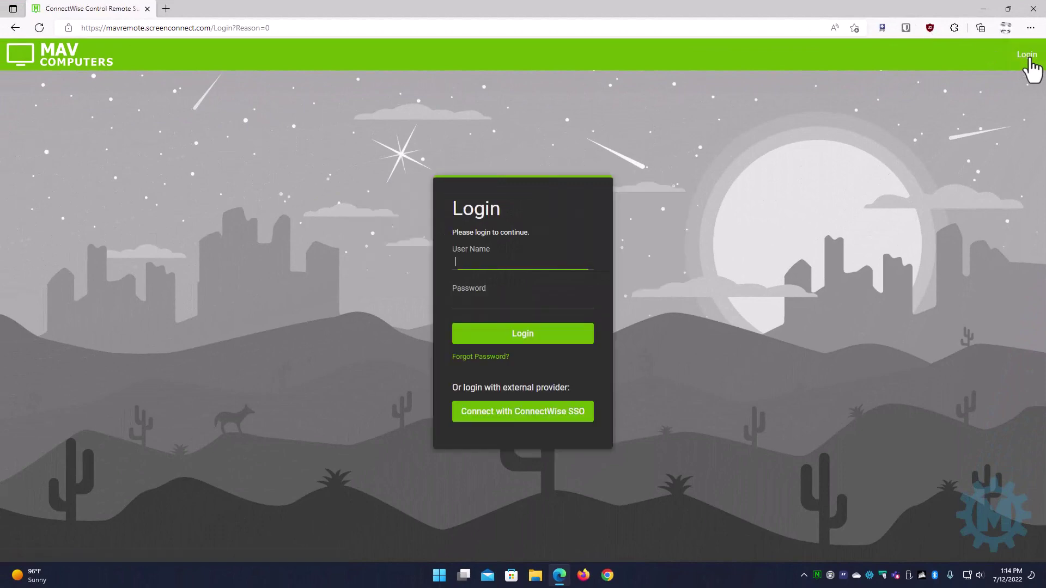
pyautogui.rightClick(486, 264)
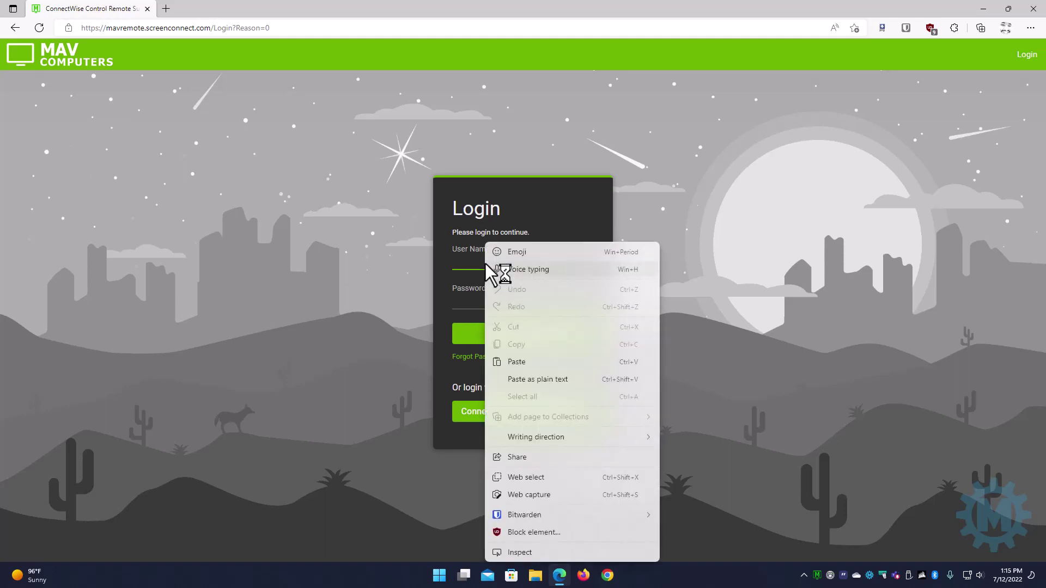
pyautogui.click(537, 361)
pyautogui.click(486, 303)
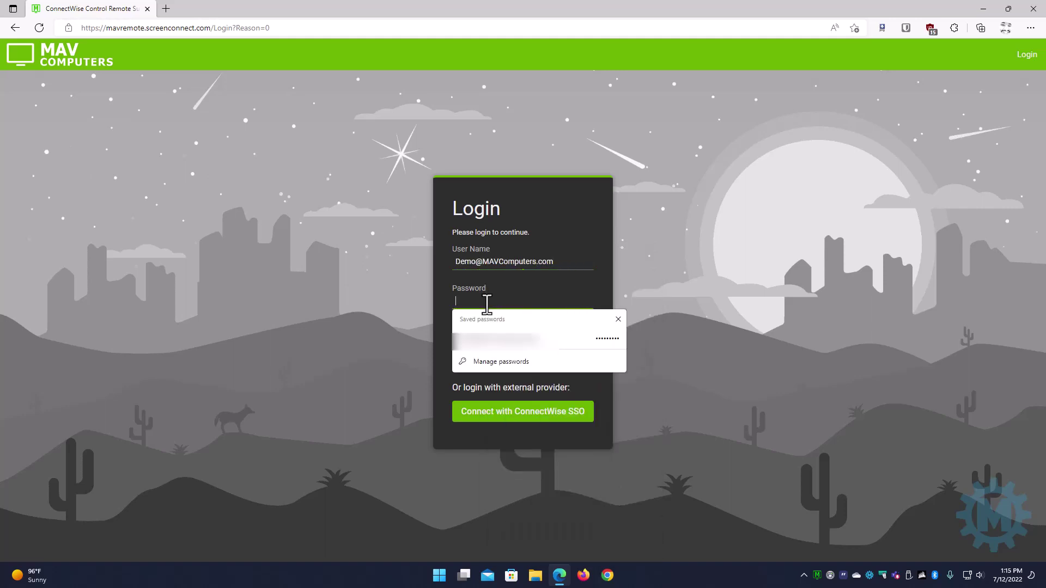
pyautogui.write('•••••••••••')
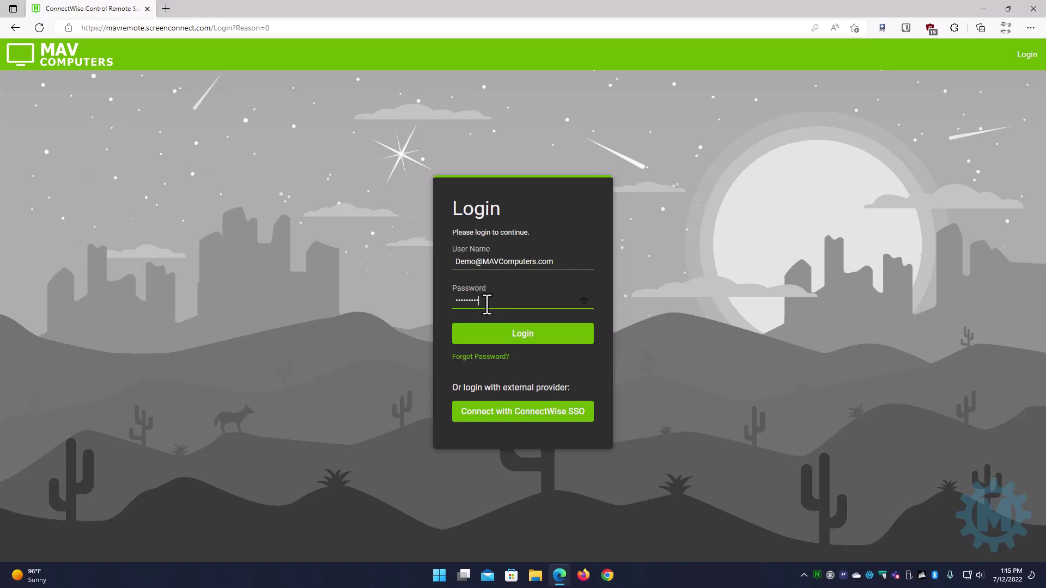
pyautogui.press('Return')
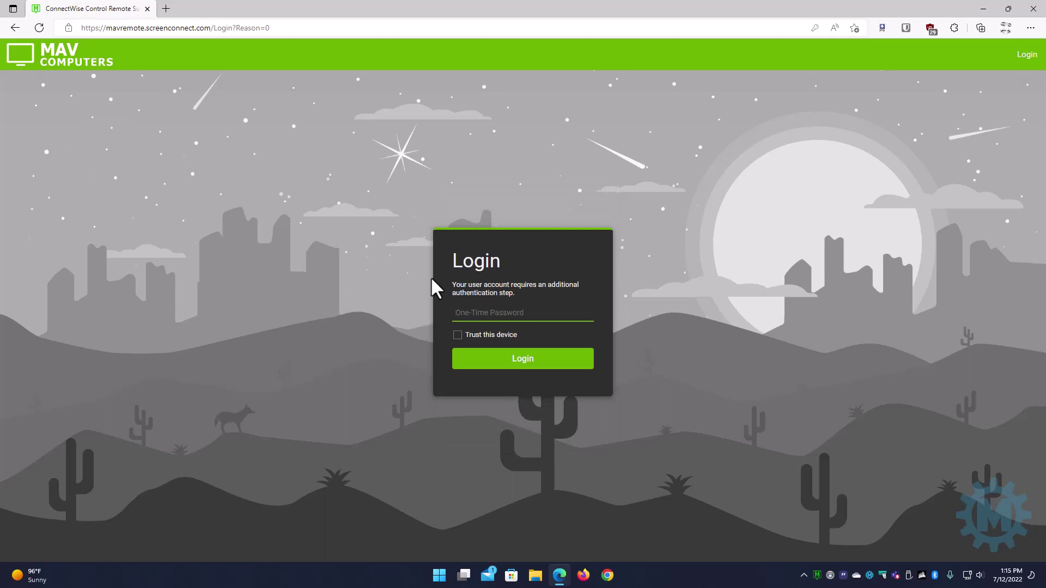
# - Copy the one-time code from the verification email in Mail, then minimize Mail
pyautogui.click(487, 575)
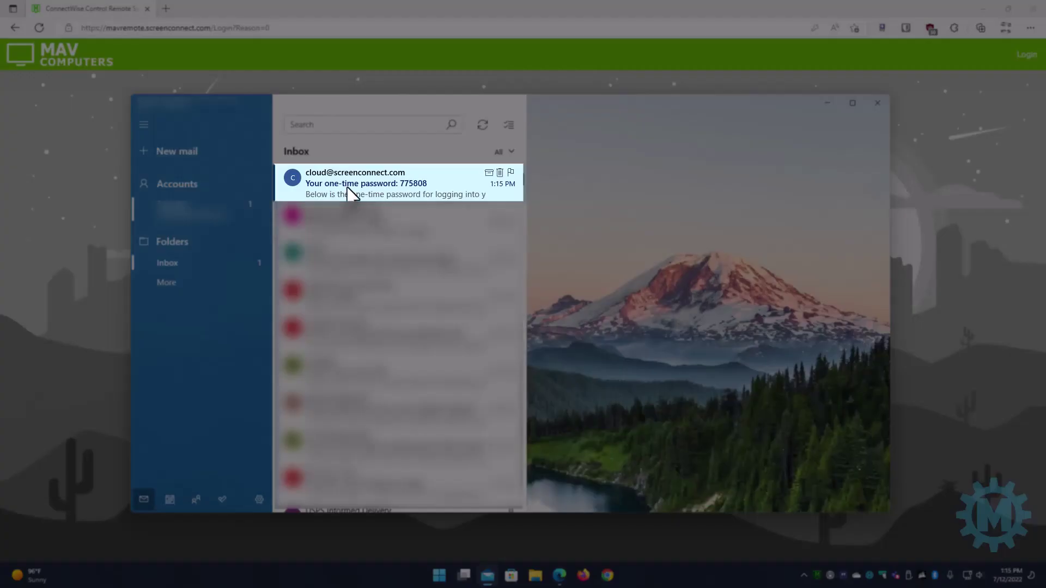
pyautogui.click(353, 195)
pyautogui.moveTo(749, 351); pyautogui.dragTo(671, 351)
pyautogui.click(690, 353)
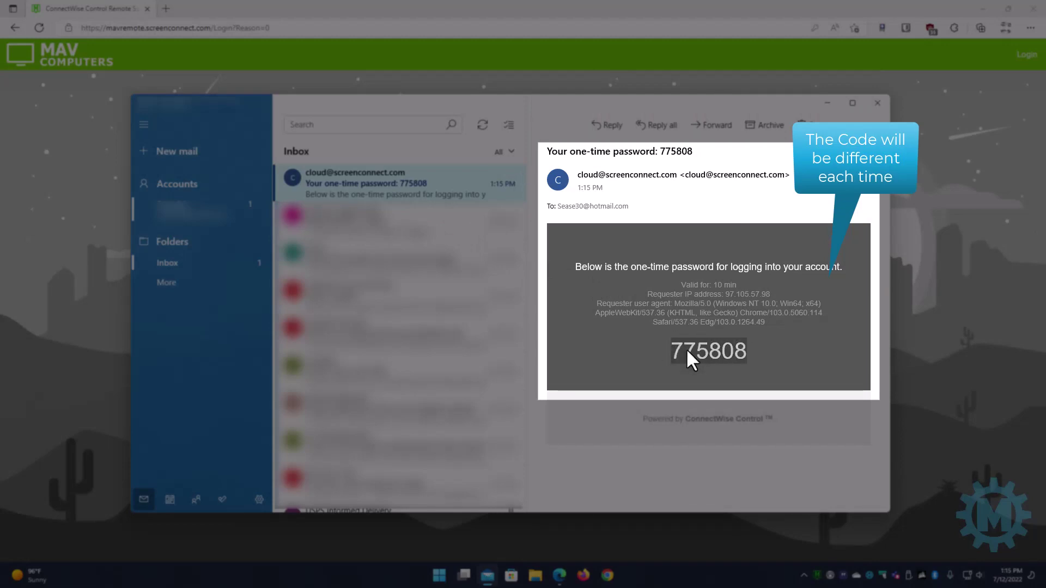
pyautogui.click(827, 103)
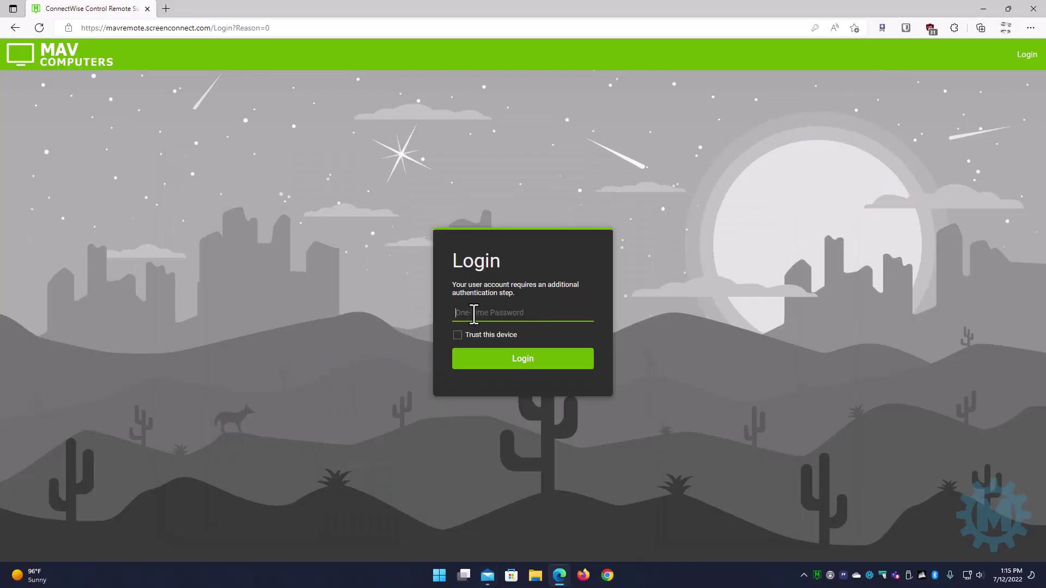
# - Paste the copied code into the One-Time Password field and log in
pyautogui.rightClick(473, 318)
pyautogui.click(511, 360)
pyautogui.click(520, 357)
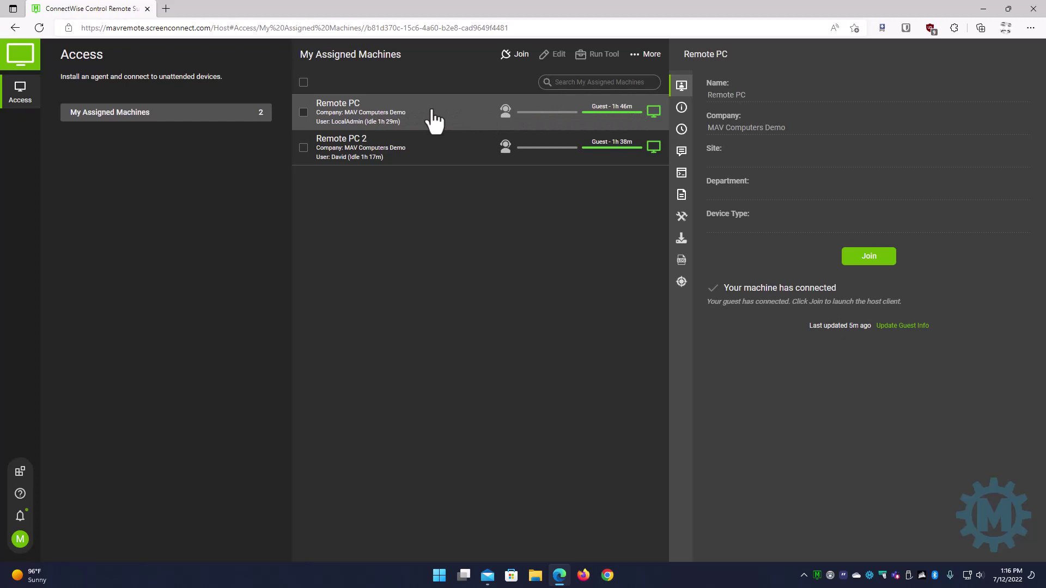
# - Join a session with Remote PC, reposition and resize its window, then maximize it
pyautogui.doubleClick(433, 121)
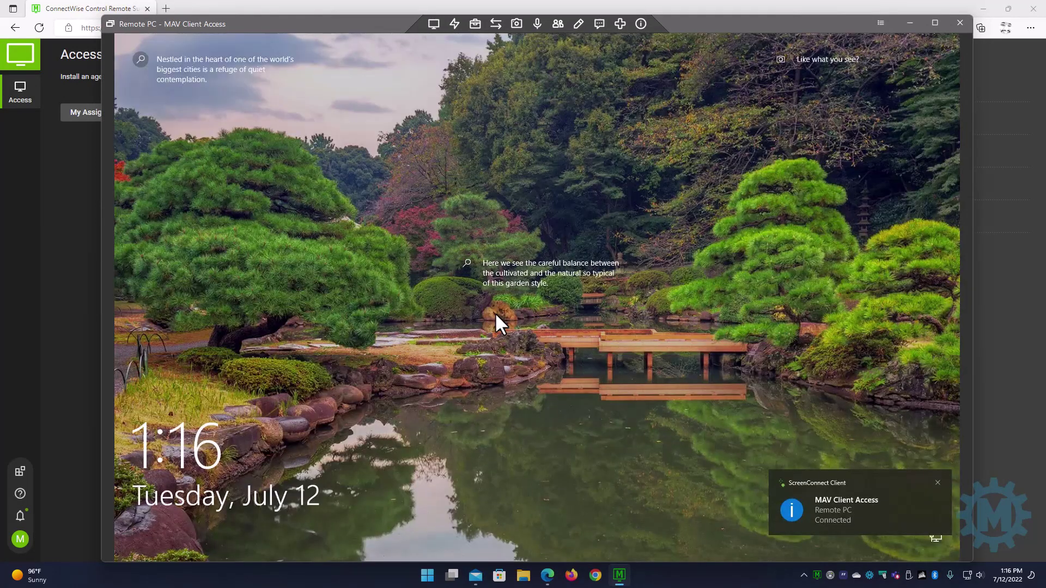
pyautogui.moveTo(377, 30); pyautogui.dragTo(355, 25)
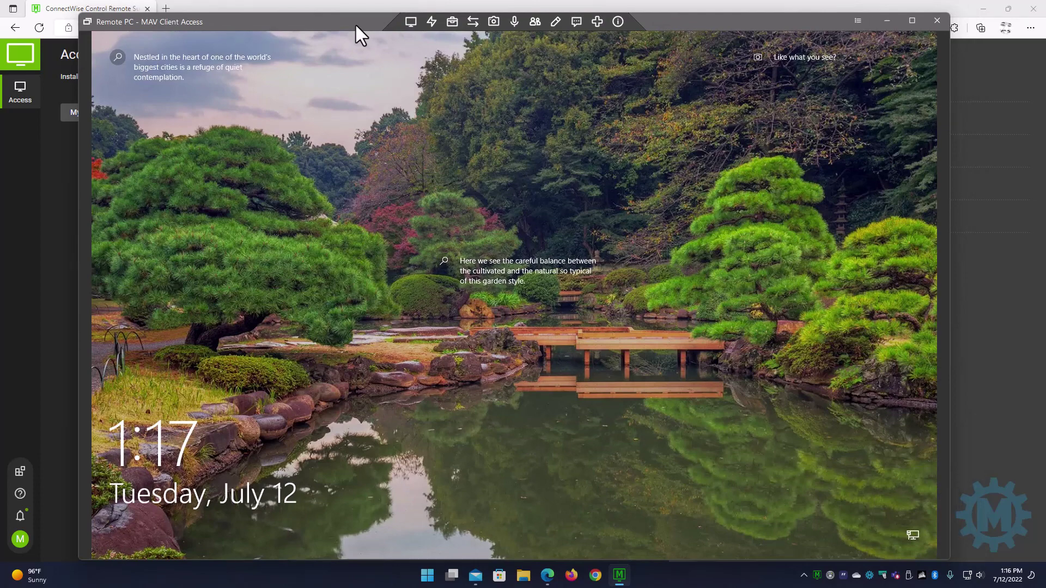
pyautogui.moveTo(80, 14); pyautogui.dragTo(596, 361)
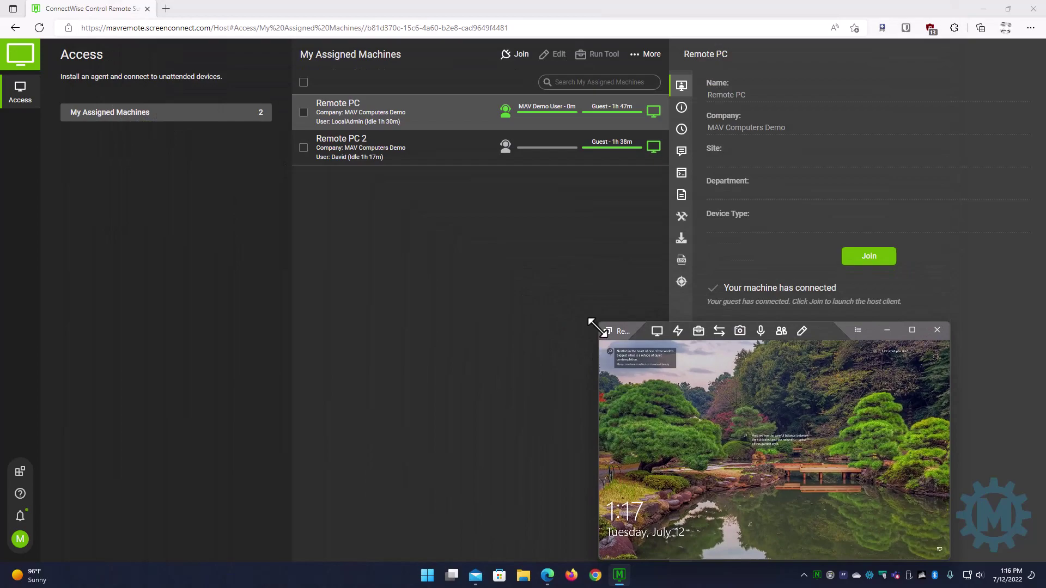
pyautogui.moveTo(597, 321); pyautogui.dragTo(295, 87)
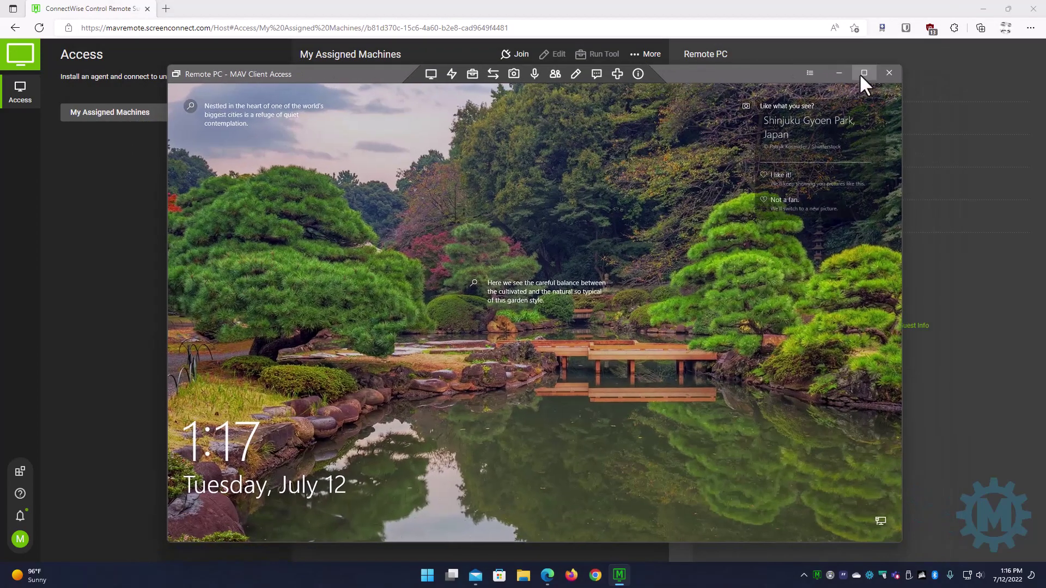
pyautogui.click(864, 73)
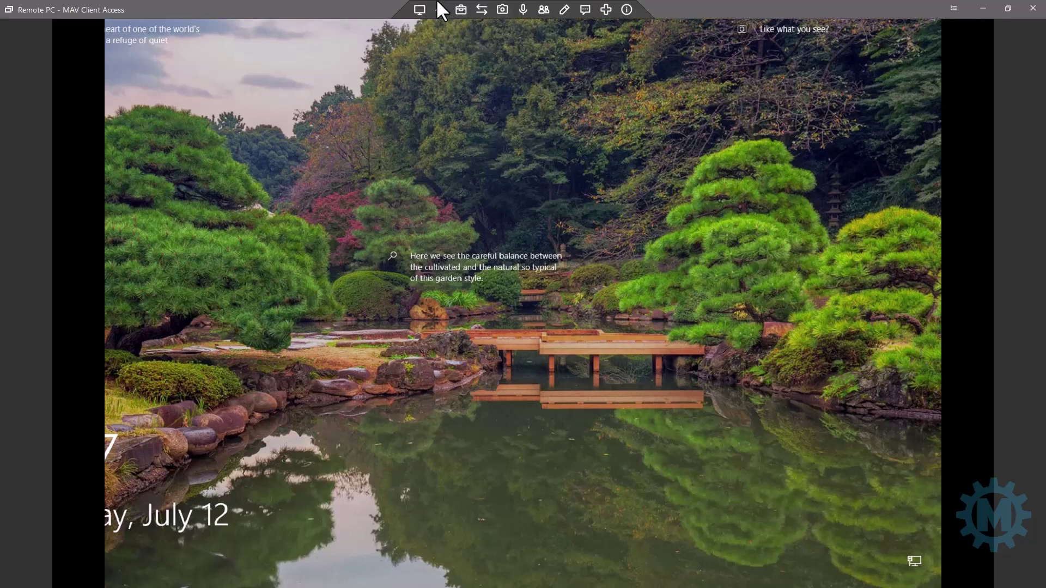
# - Reveal the session toolbar and open the Essentials (lightning) tools panel
pyautogui.click(439, 8)
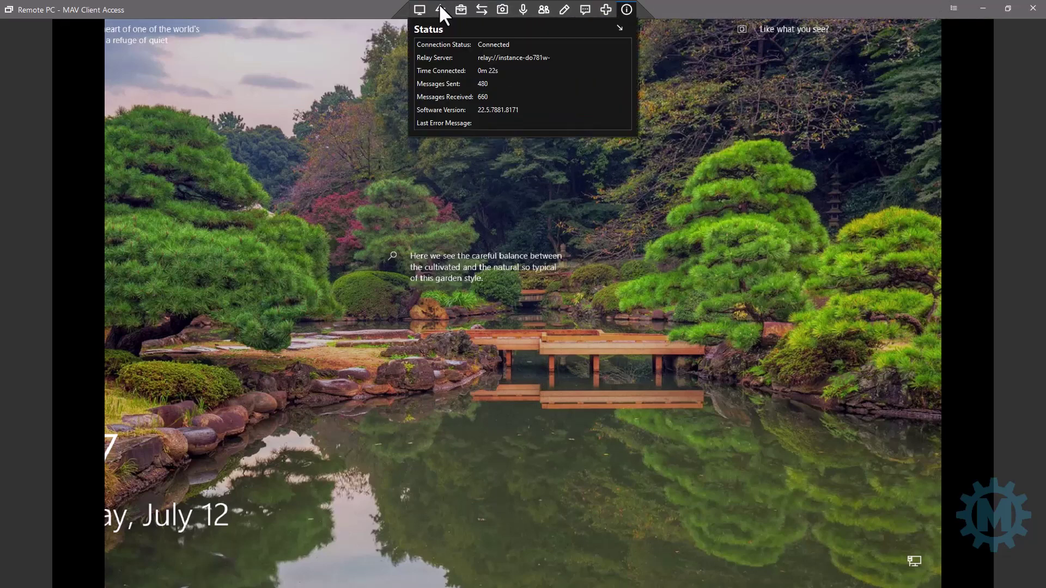
pyautogui.click(440, 8)
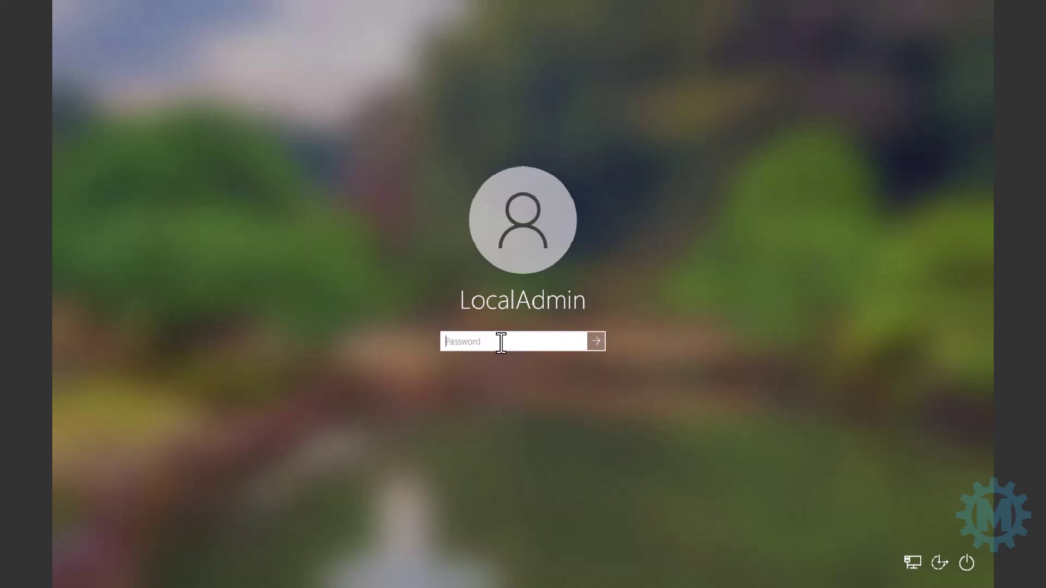
# - Enter the LocalAdmin password on the remote sign-in screen and dismiss the Start menu
pyautogui.write('••••••')
pyautogui.press('Return')
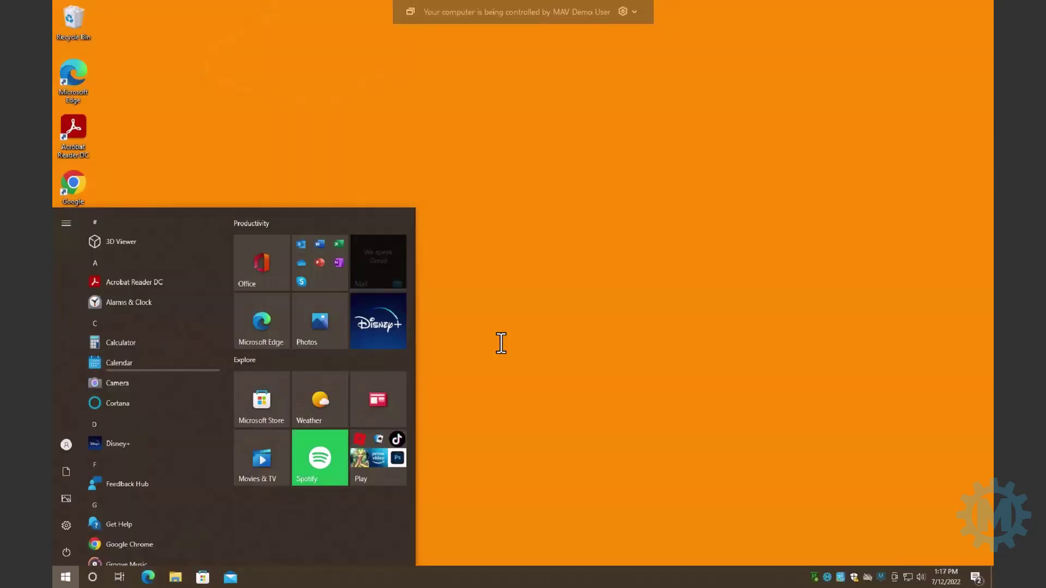
pyautogui.click(568, 273)
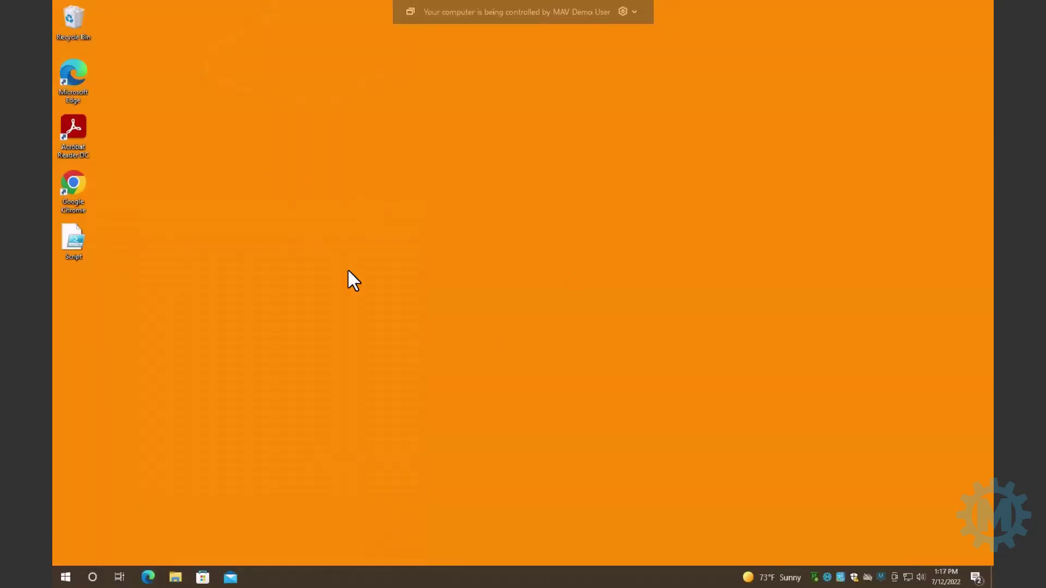
pyautogui.moveTo(263, 155); pyautogui.dragTo(460, 392)
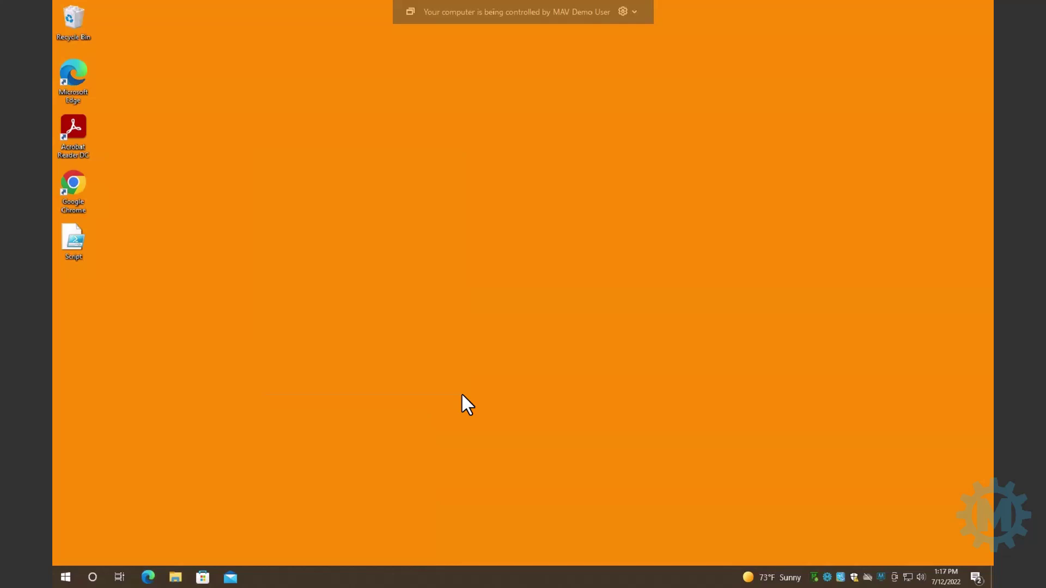